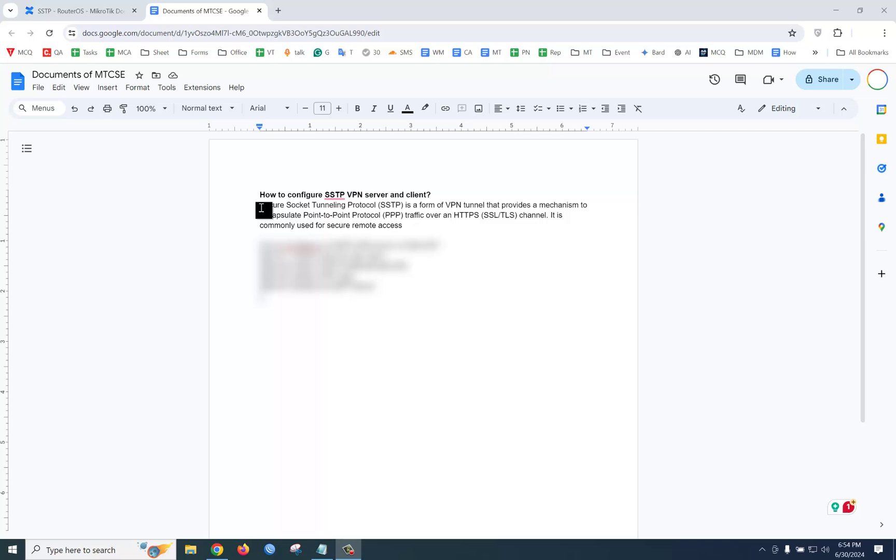
# Step: Select the SSTP description paragraph, then switch to the MikroTik SSTP documentation page and scroll down
pyautogui.moveTo(262, 208); pyautogui.dragTo(557, 224)
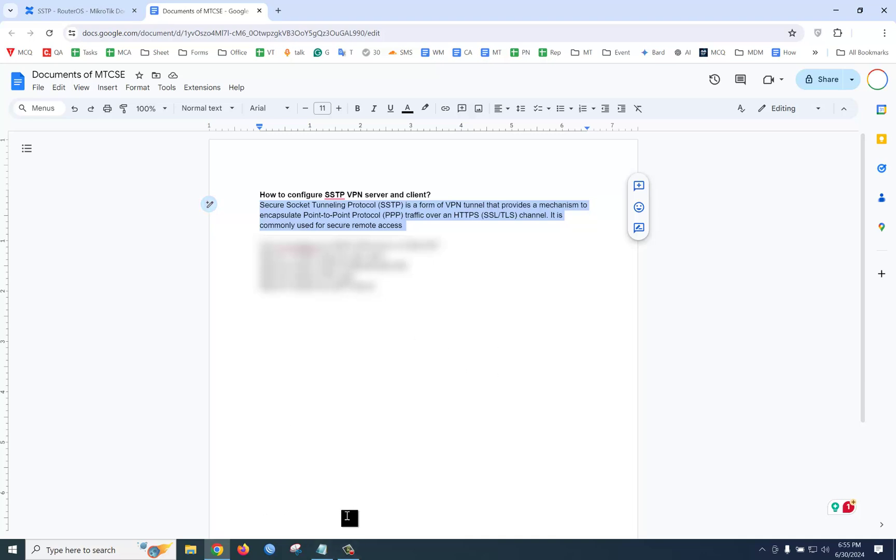
pyautogui.click(80, 13)
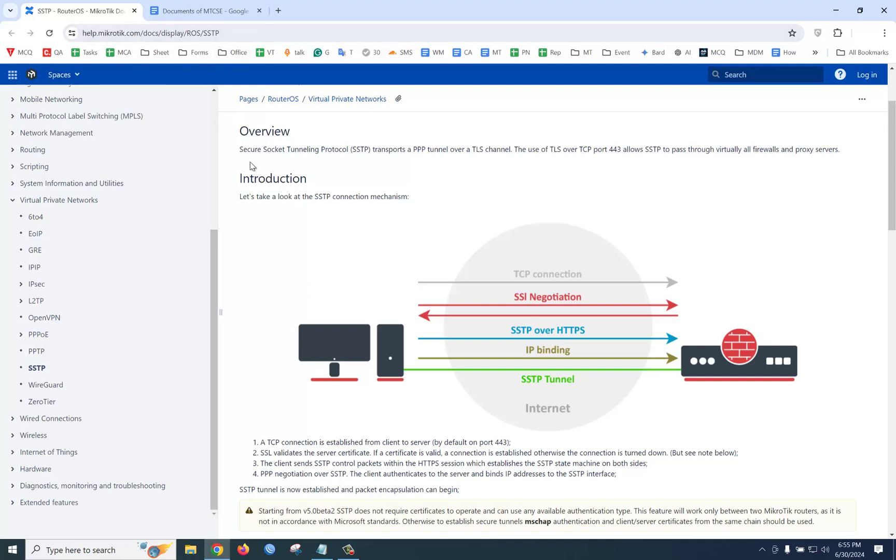
pyautogui.scroll(-7, 281, 212)
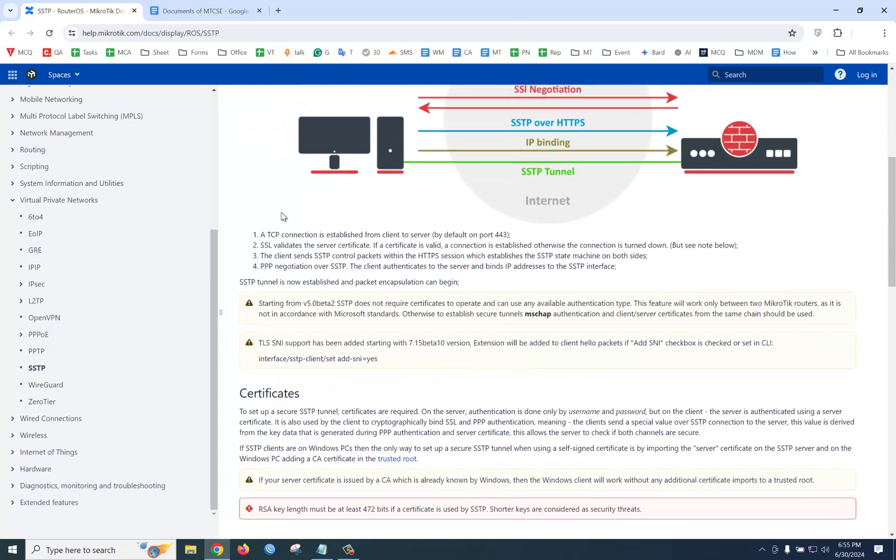
pyautogui.scroll(-6, 280, 213)
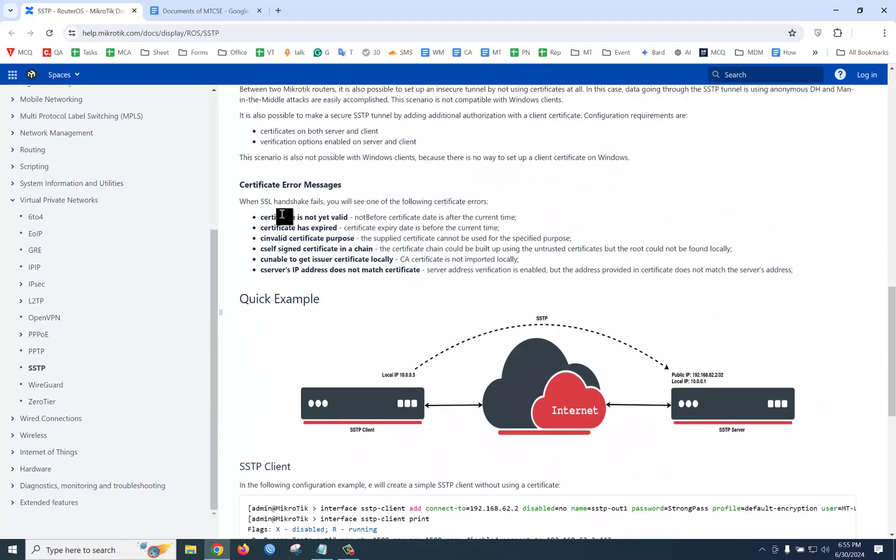
pyautogui.scroll(-1, 282, 214)
pyautogui.scroll(-2, 282, 215)
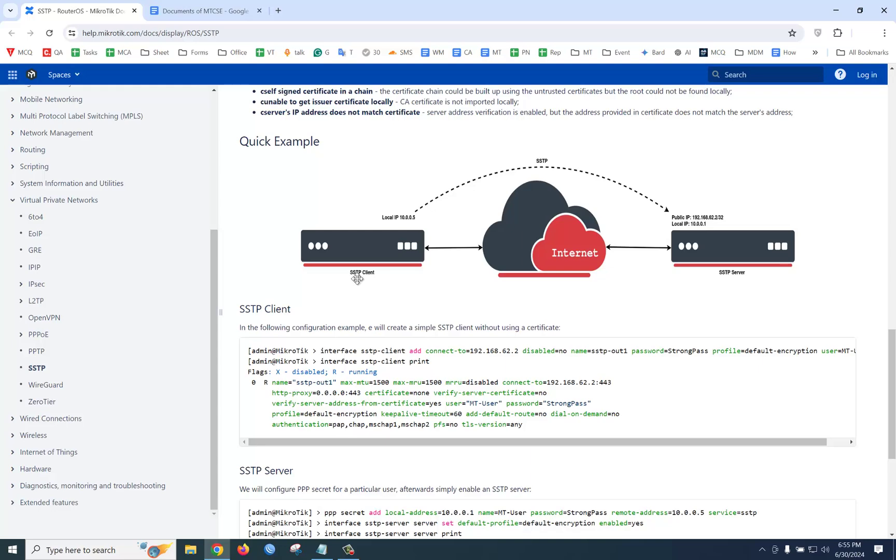
# Step: Reach the SSTP Server section and select its ppp secret and server-enable example commands
pyautogui.scroll(-4, 381, 285)
pyautogui.scroll(-1, 382, 288)
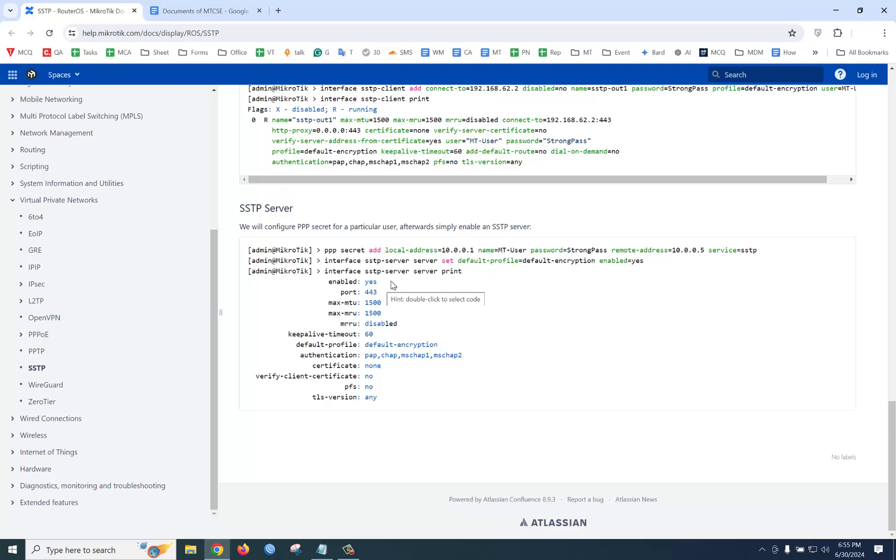
pyautogui.moveTo(337, 251); pyautogui.dragTo(727, 252)
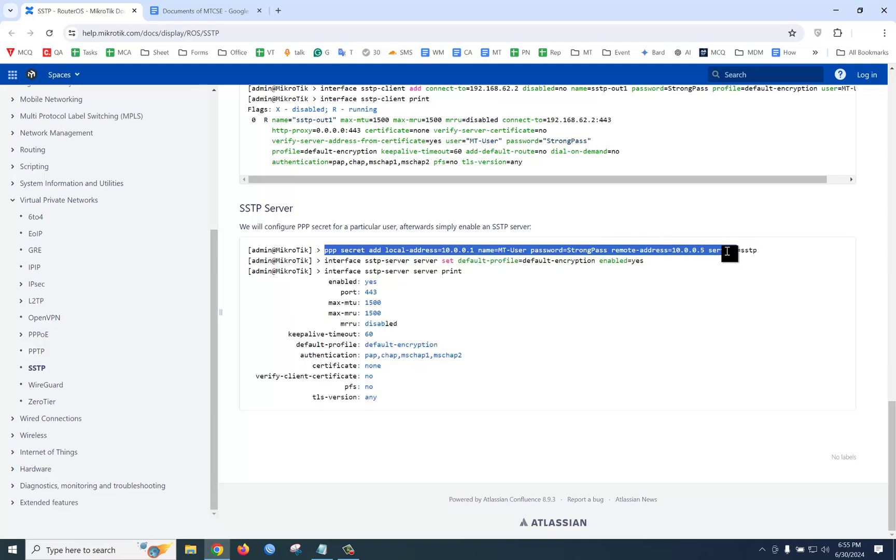
pyautogui.moveTo(326, 261); pyautogui.dragTo(647, 262)
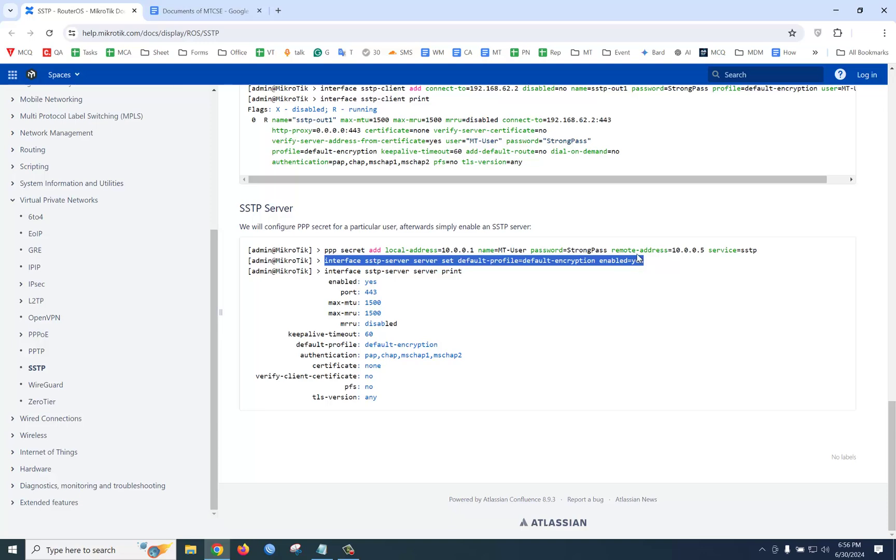
# Step: Log in to the router and enable the PPP SSTP Server on port 443, applying the change
pyautogui.click(270, 550)
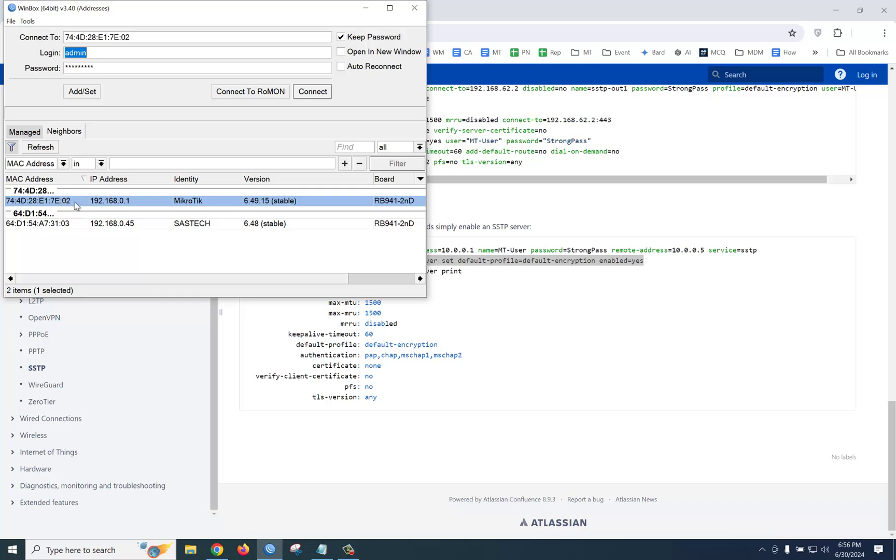
pyautogui.click(306, 92)
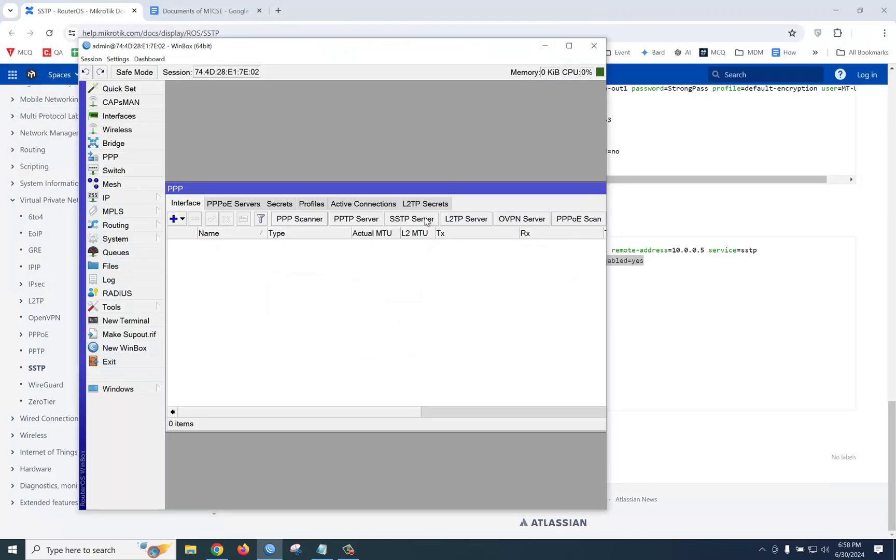
pyautogui.click(427, 222)
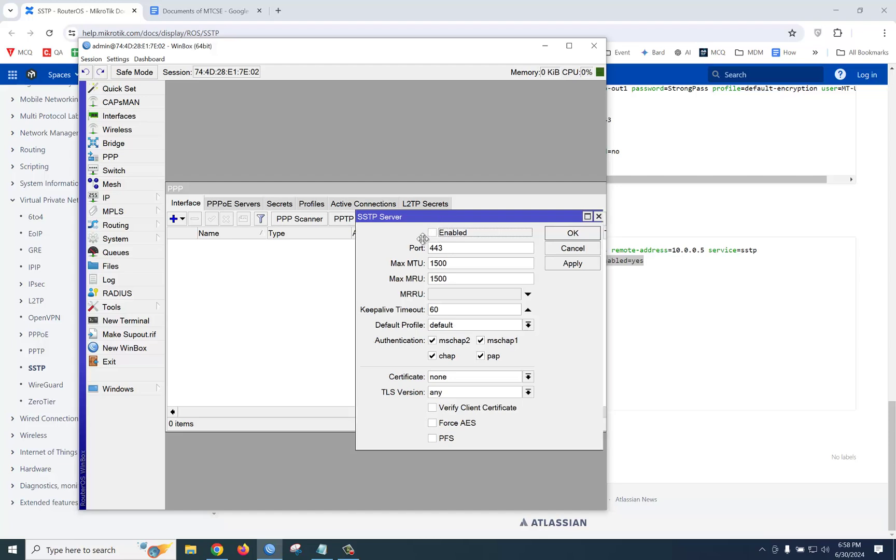
pyautogui.click(400, 260)
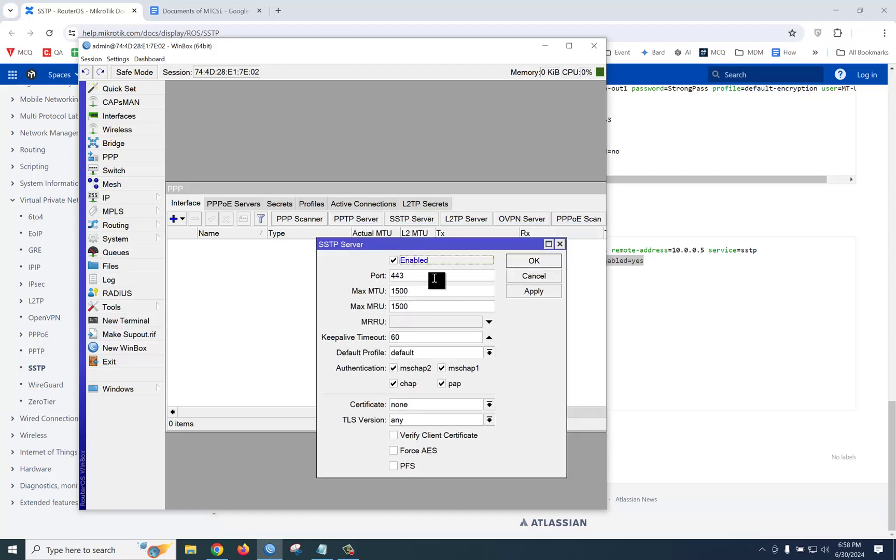
pyautogui.click(538, 292)
pyautogui.click(538, 263)
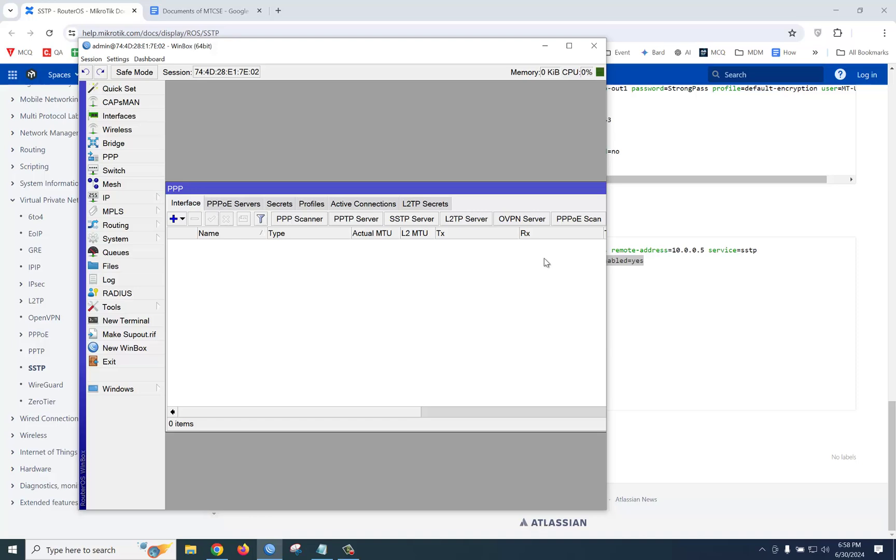
pyautogui.moveTo(332, 55); pyautogui.dragTo(598, 299)
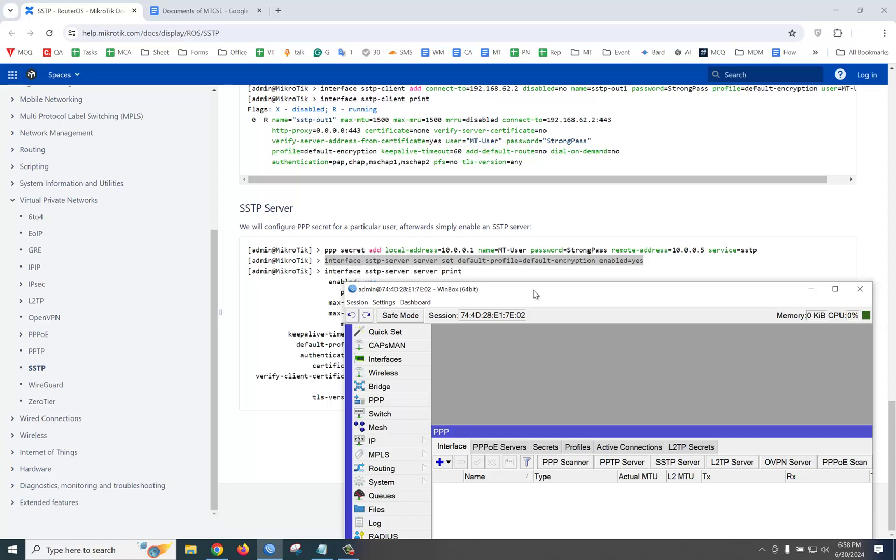
# Step: Add a PPP secret with the user name and password, service sstp, then minimize WinBox
pyautogui.moveTo(532, 290); pyautogui.dragTo(373, 95)
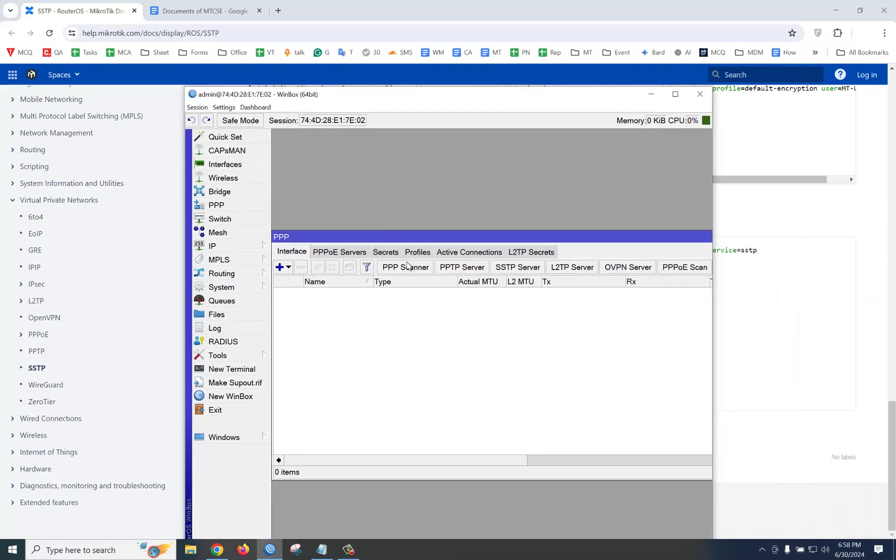
pyautogui.click(394, 256)
pyautogui.click(280, 267)
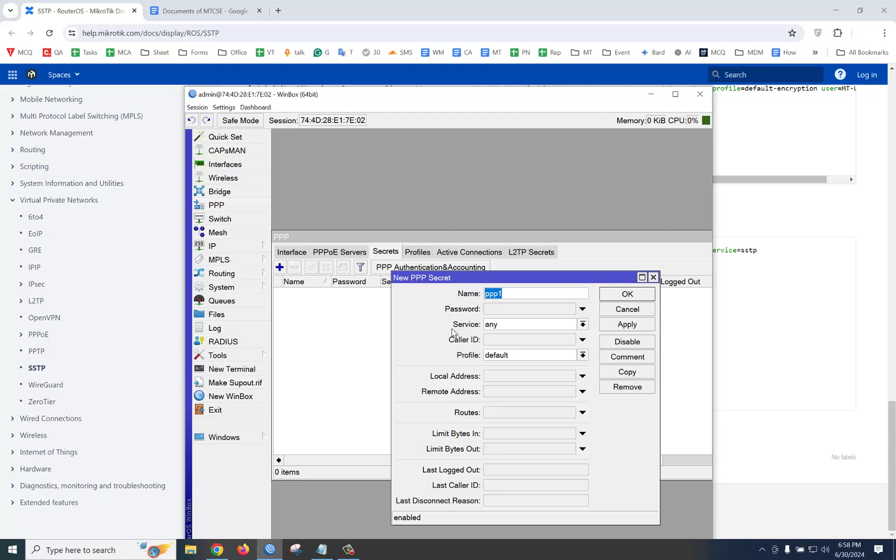
pyautogui.write('titas')
pyautogui.click(498, 310)
pyautogui.write('123')
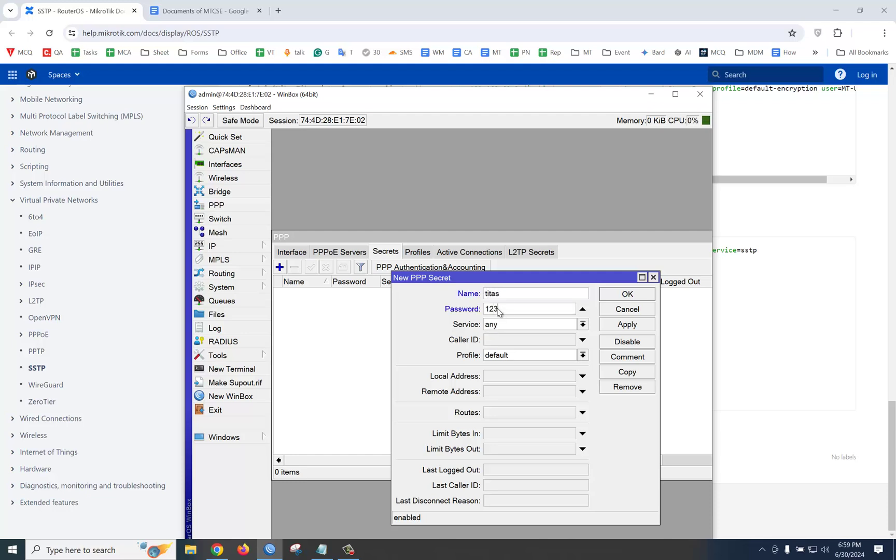
pyautogui.click(514, 330)
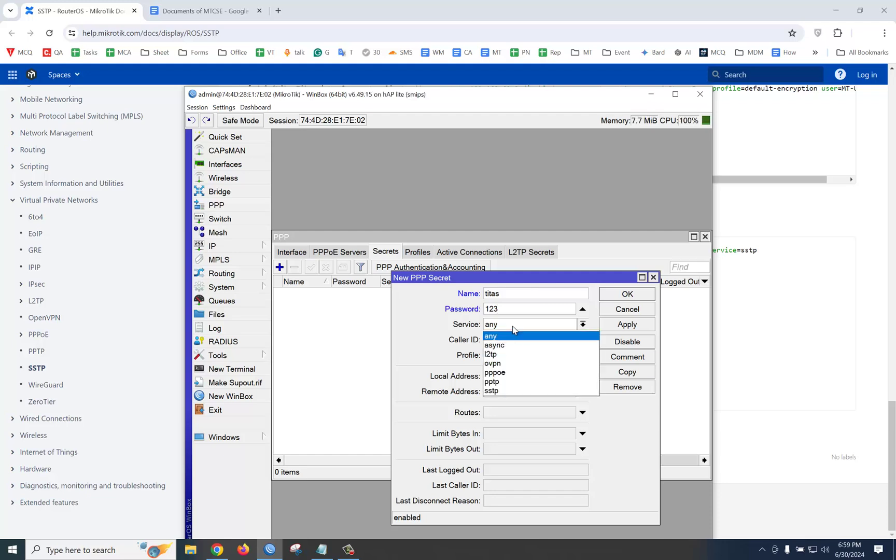
pyautogui.click(511, 392)
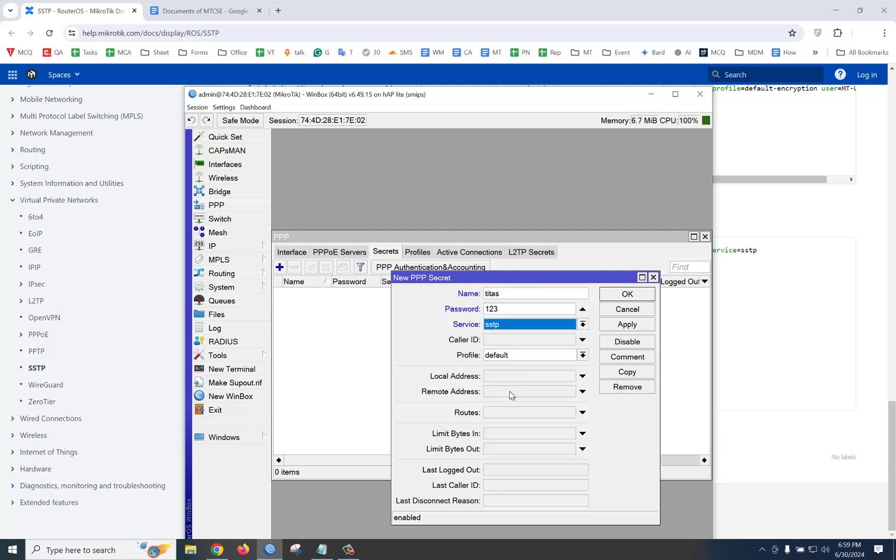
pyautogui.click(623, 322)
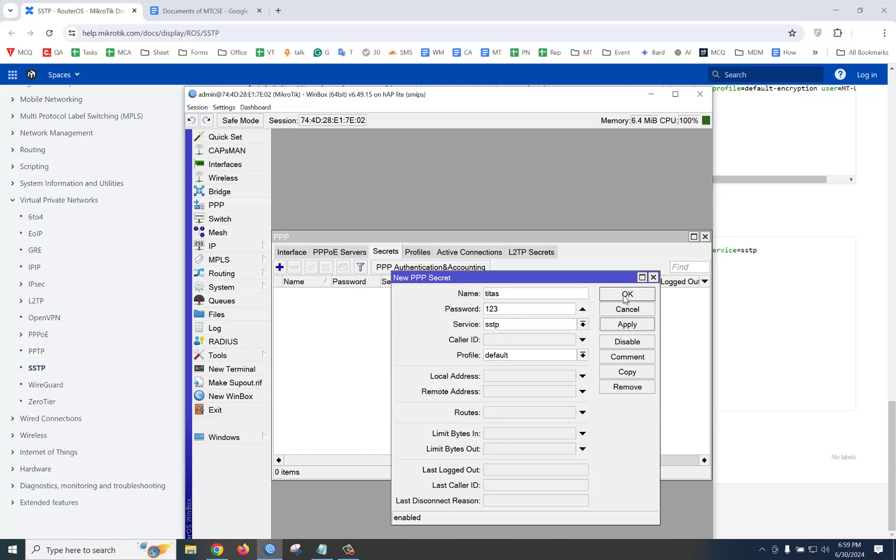
pyautogui.click(626, 294)
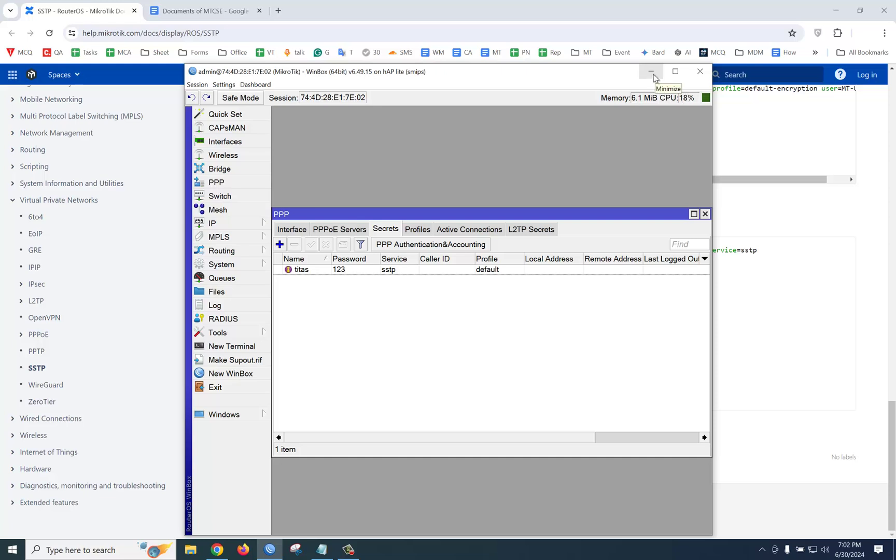
pyautogui.click(653, 77)
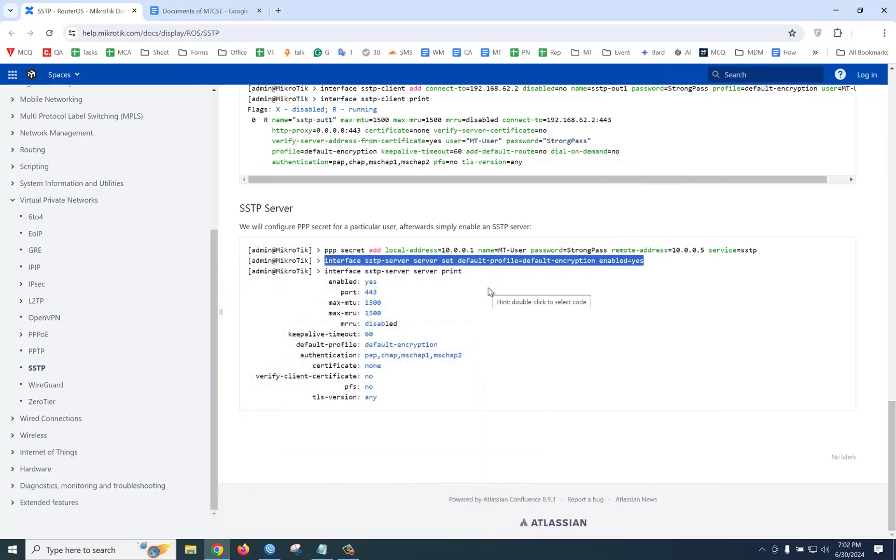
# Step: Start a new WinBox session and connect to the SASTECH neighbor router (64:D1:54:A7:31:03)
pyautogui.scroll(2, 490, 291)
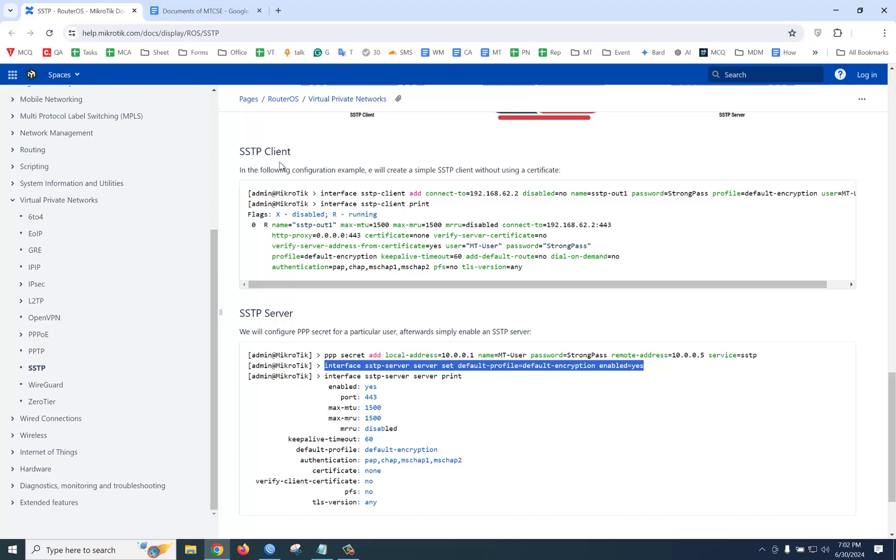
pyautogui.click(273, 552)
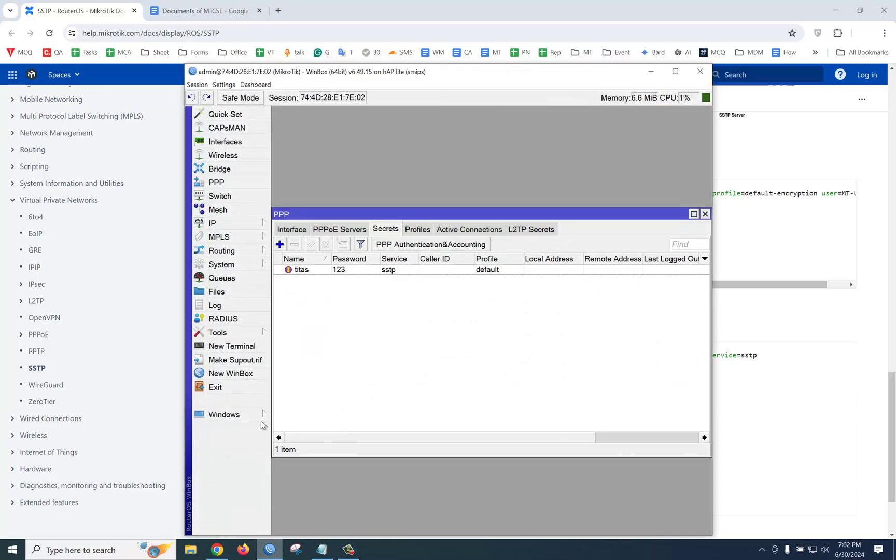
pyautogui.click(239, 373)
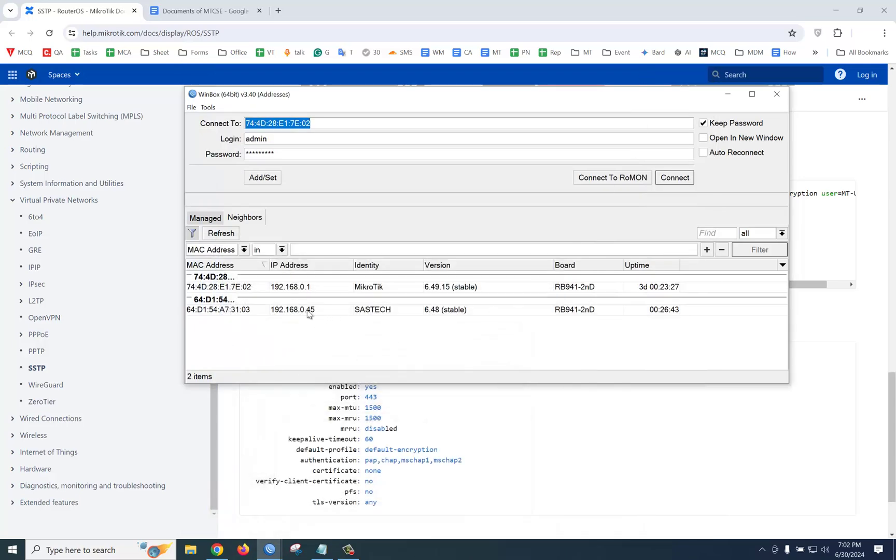
pyautogui.click(223, 310)
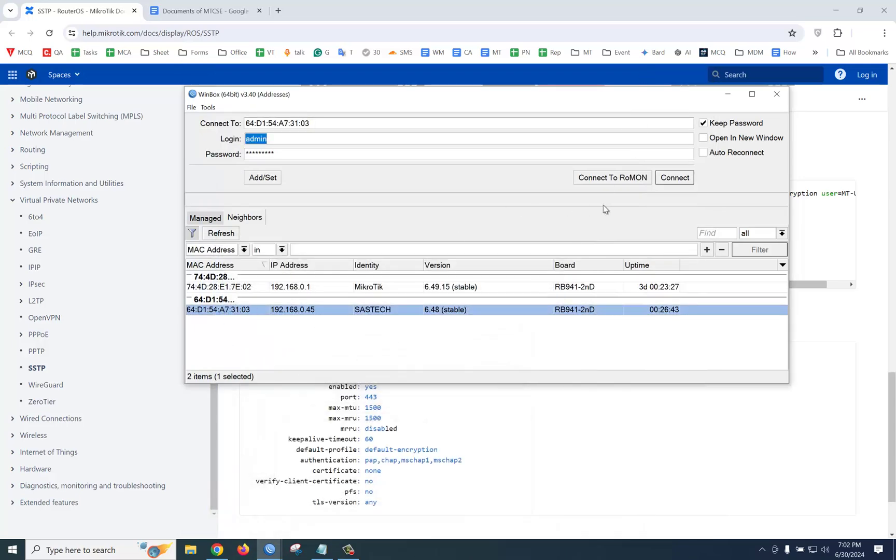
pyautogui.press('Return')
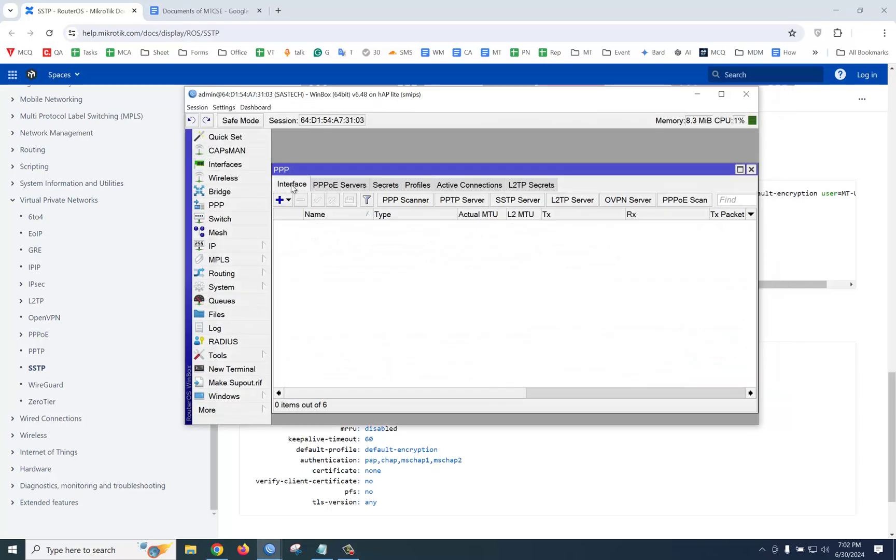
# Step: Add an SSTP Client interface on SASTECH and fill in its dial-out user name and password
pyautogui.click(221, 165)
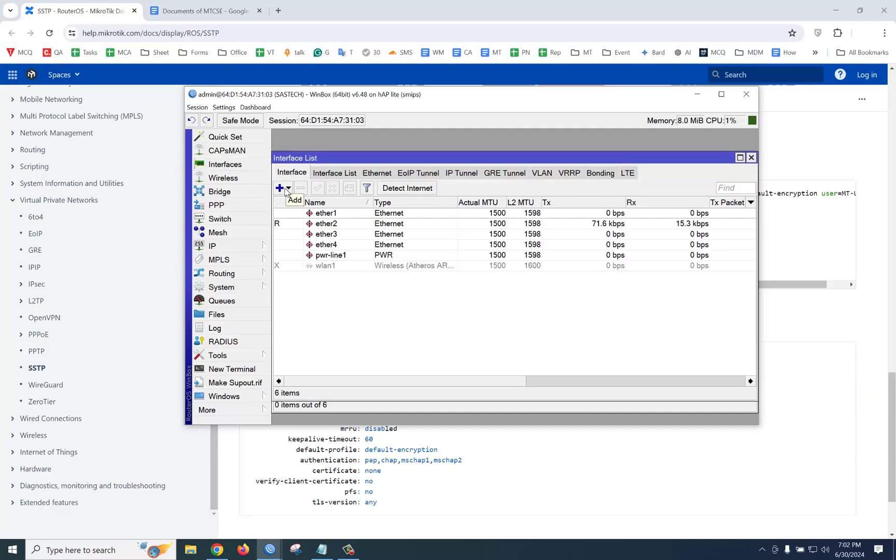
pyautogui.click(285, 190)
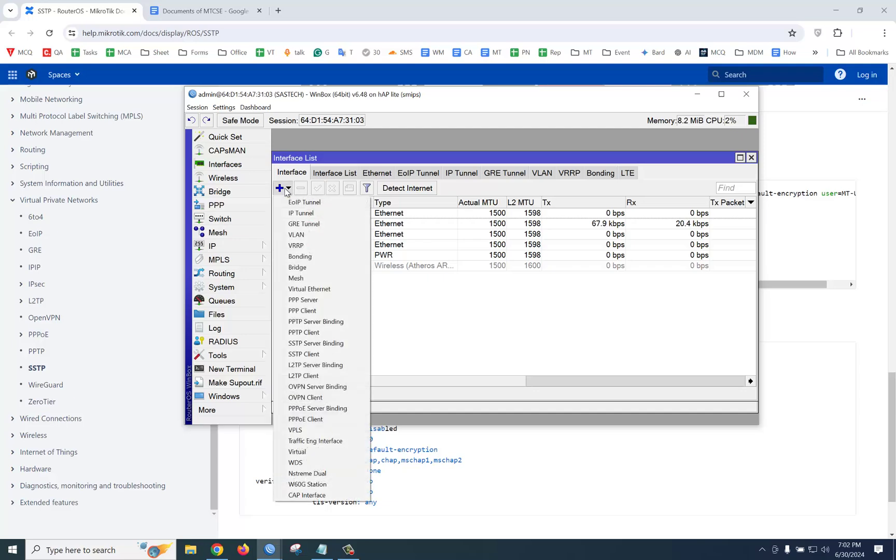
pyautogui.click(324, 356)
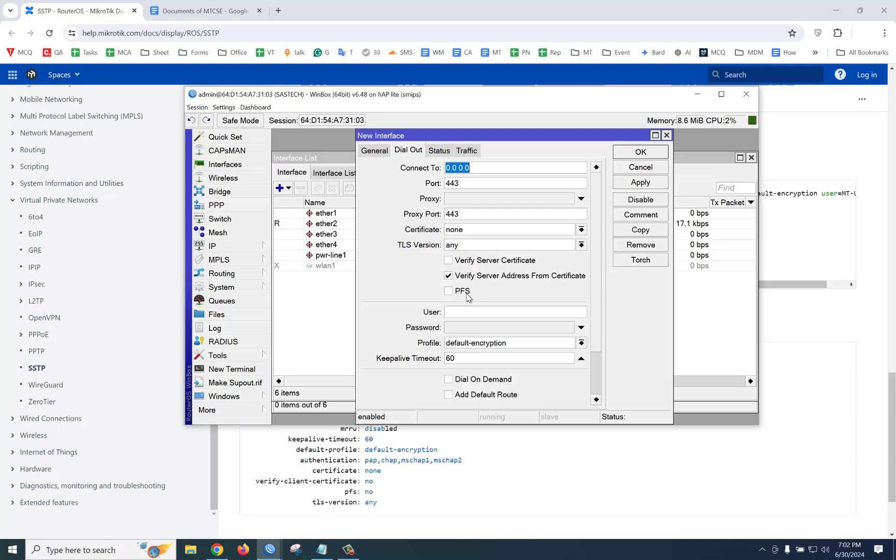
pyautogui.click(457, 312)
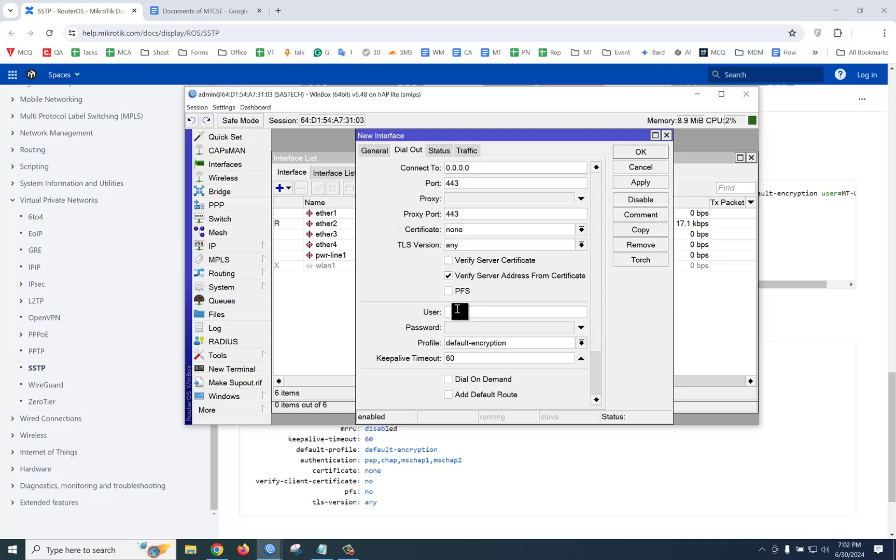
pyautogui.write('titas')
pyautogui.click(461, 330)
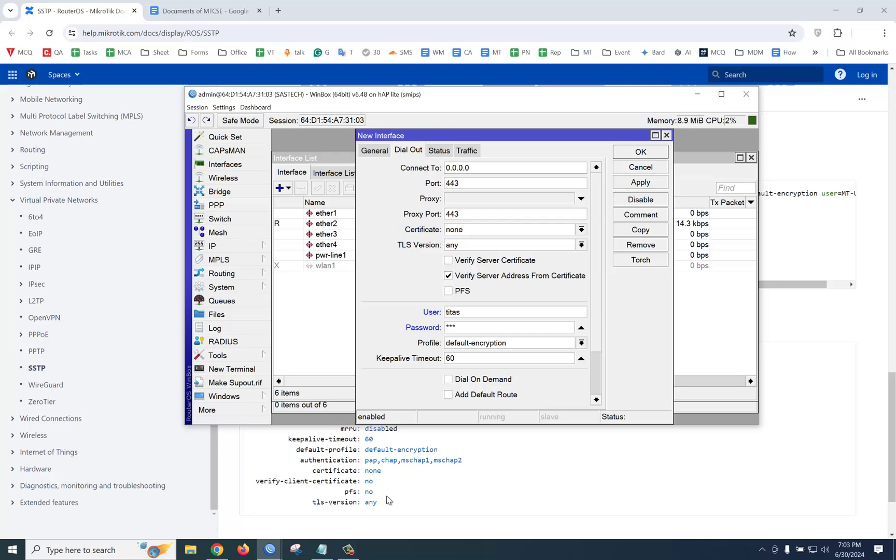
# Step: Copy the address 10.9.11.62 from the first router's IP Addresses list
pyautogui.moveTo(262, 552)
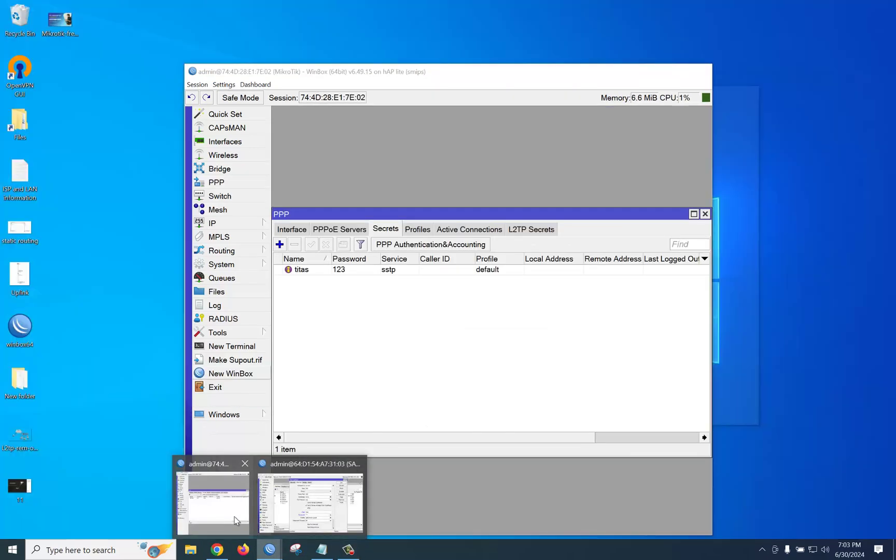
pyautogui.click(235, 518)
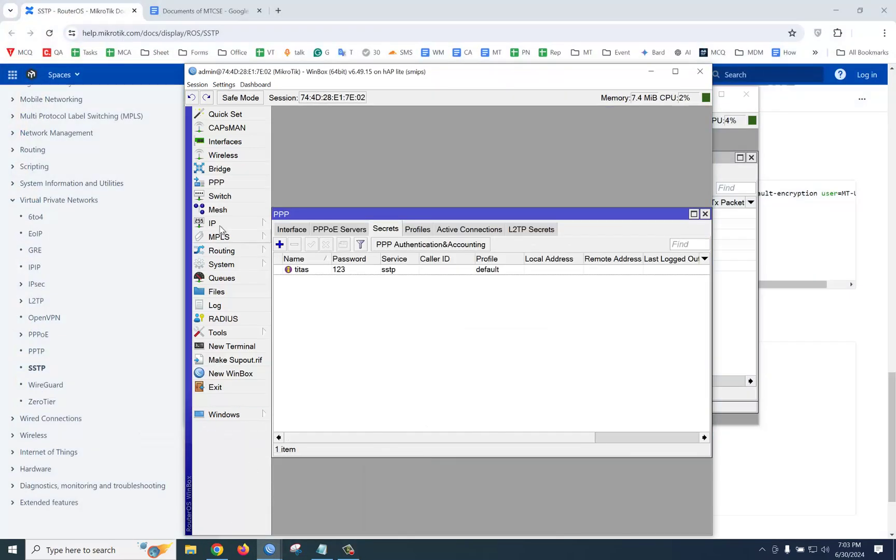
pyautogui.click(244, 227)
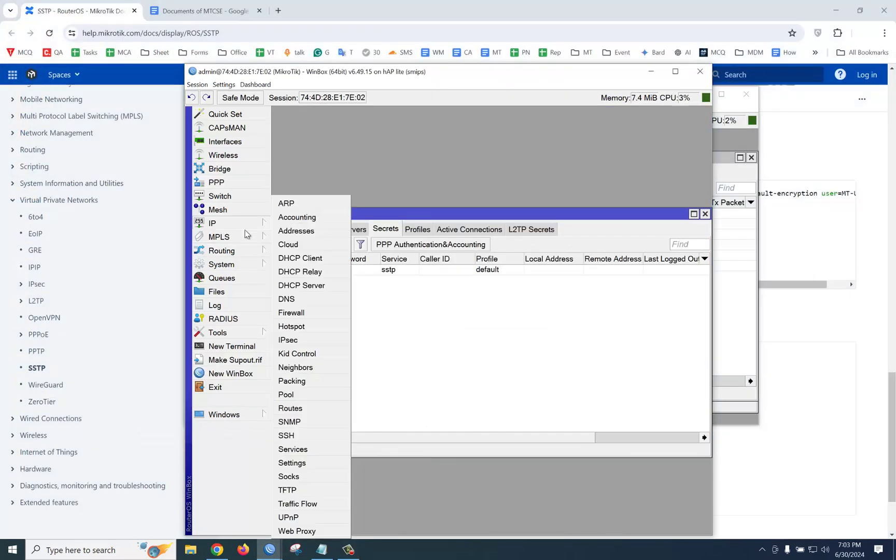
pyautogui.click(309, 234)
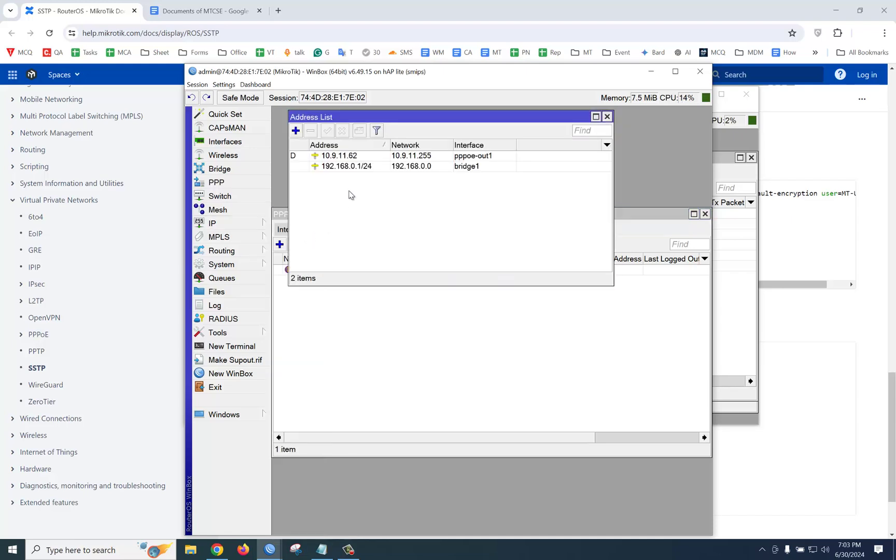
pyautogui.click(351, 157)
pyautogui.doubleClick(351, 157)
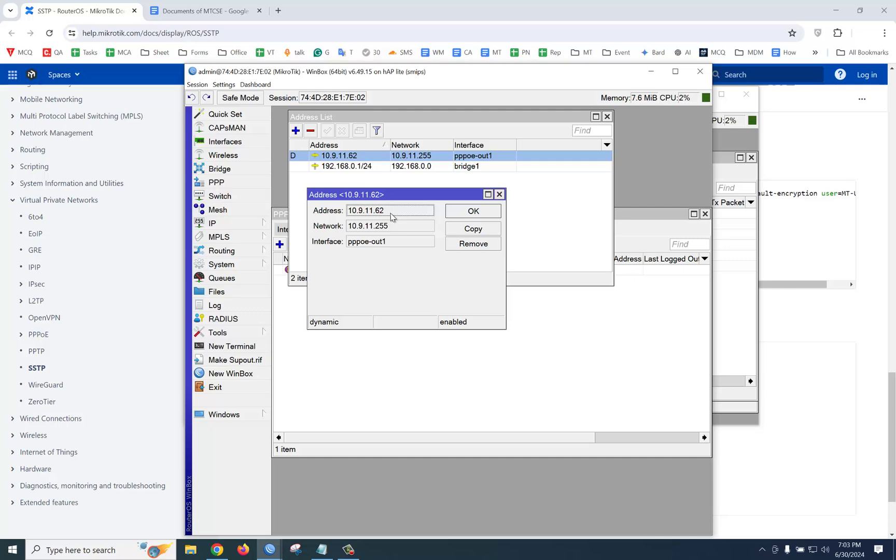
pyautogui.moveTo(392, 214); pyautogui.dragTo(352, 215)
pyautogui.rightClick(352, 215)
pyautogui.click(369, 223)
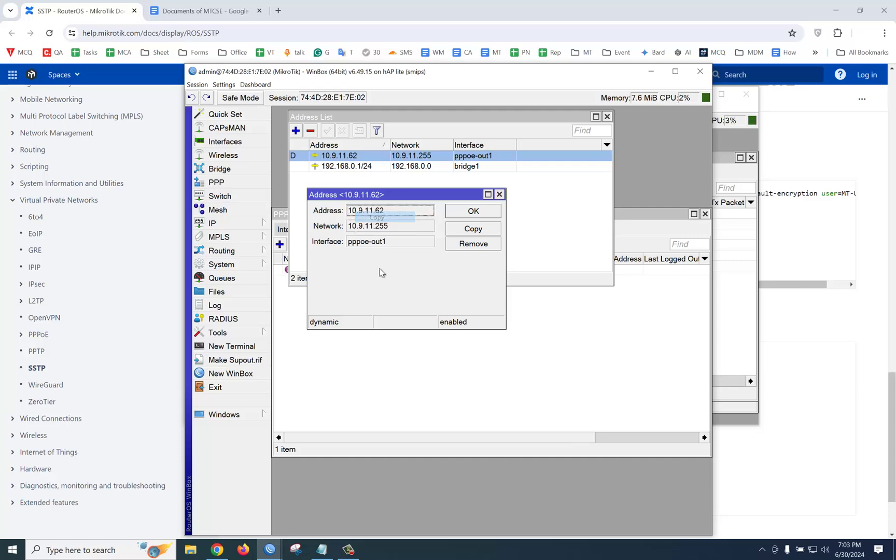
# Step: Paste 10.9.11.62 as the SSTP client's Connect To server and save sstp-out1
pyautogui.click(651, 72)
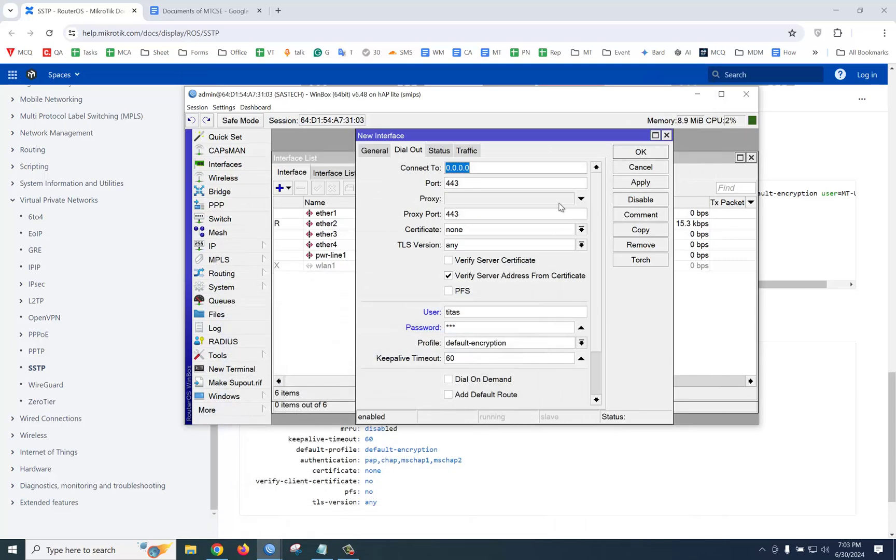
pyautogui.hotkey('ctrl', 'v')
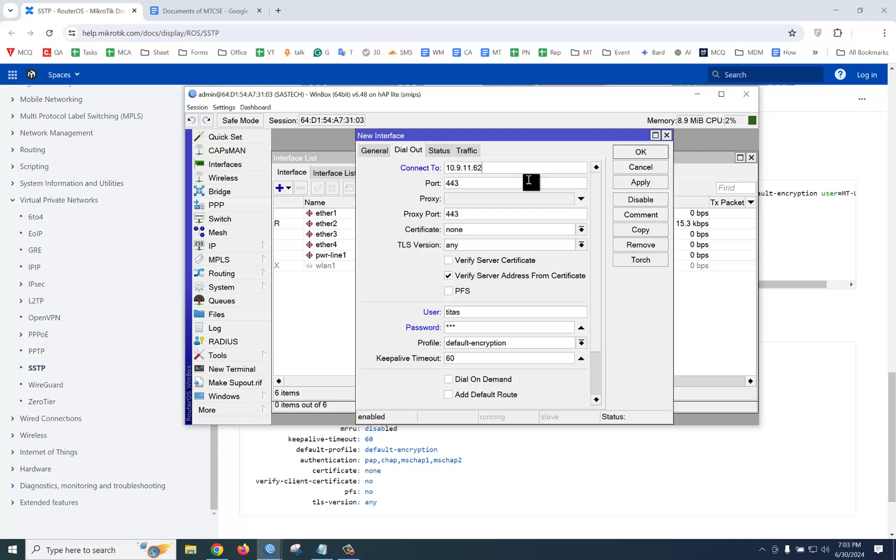
pyautogui.click(632, 183)
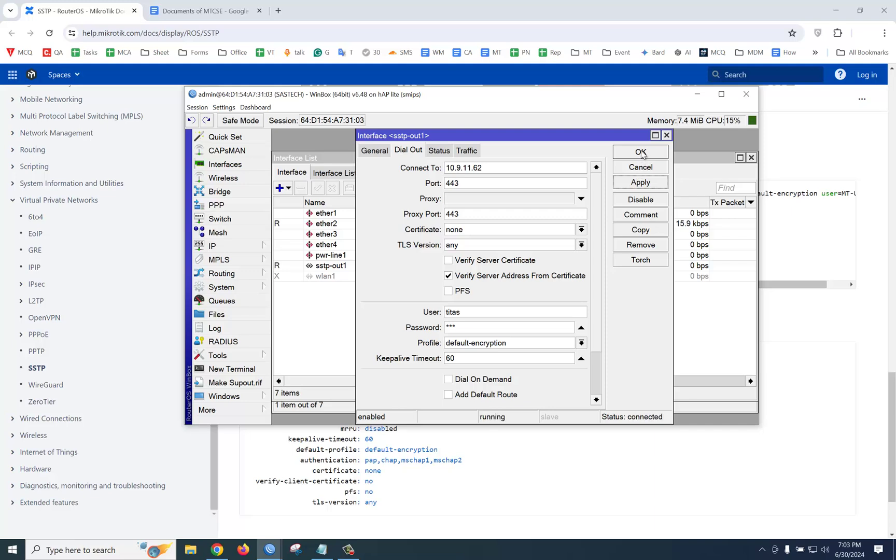
pyautogui.click(641, 152)
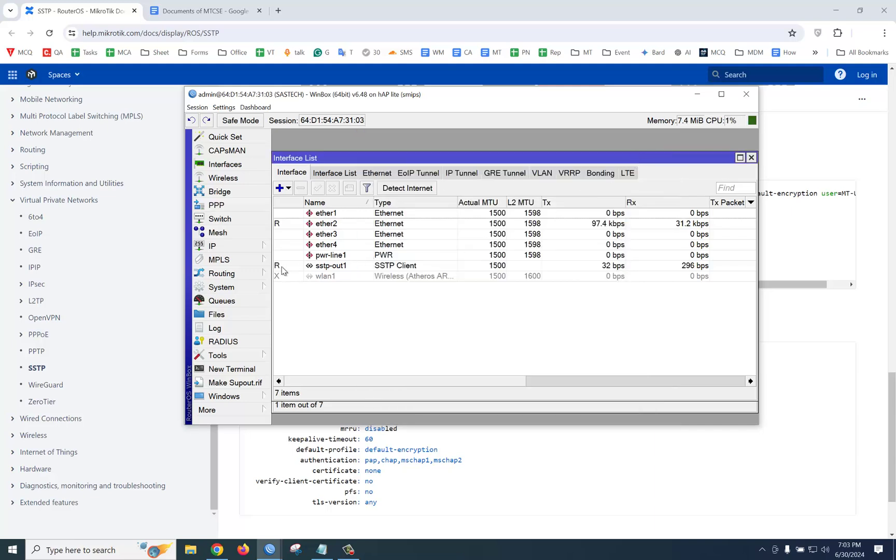